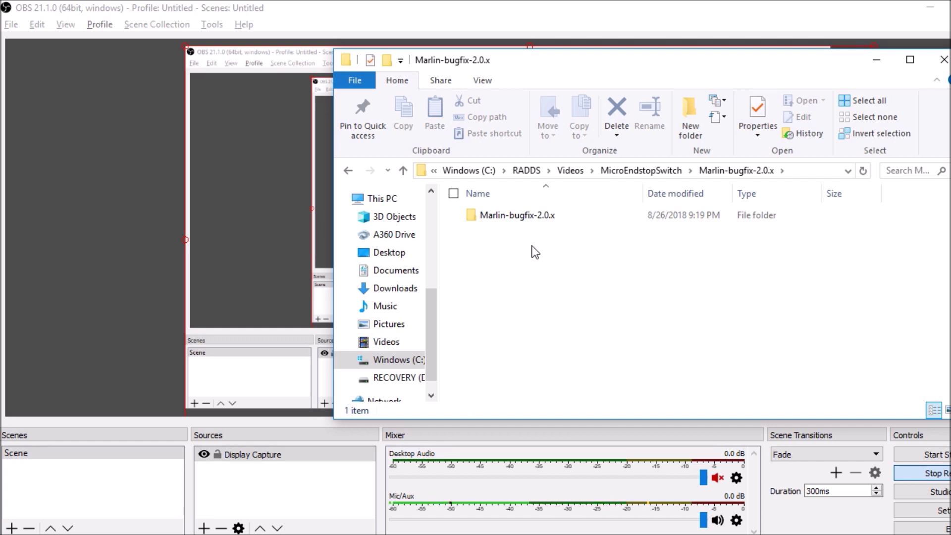
Open boards.h from the Marlin\src\core folder of the Marlin-bugfix-2.0.x firmware.
double_click(527, 216)
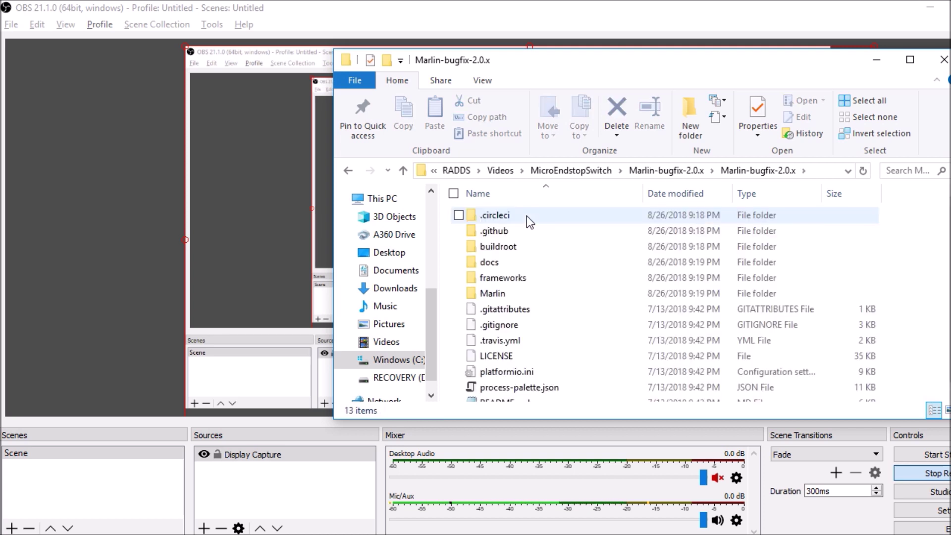
double_click(489, 295)
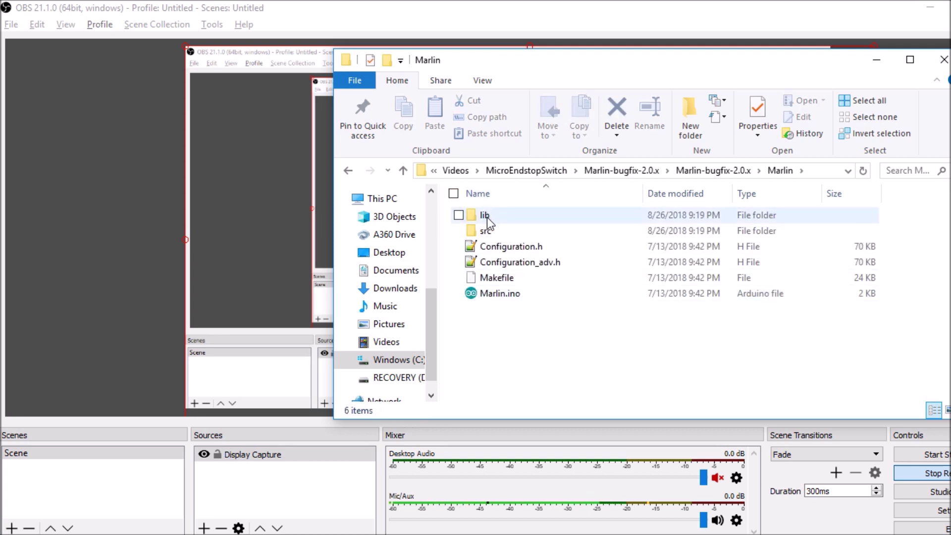
click(487, 231)
click(487, 230)
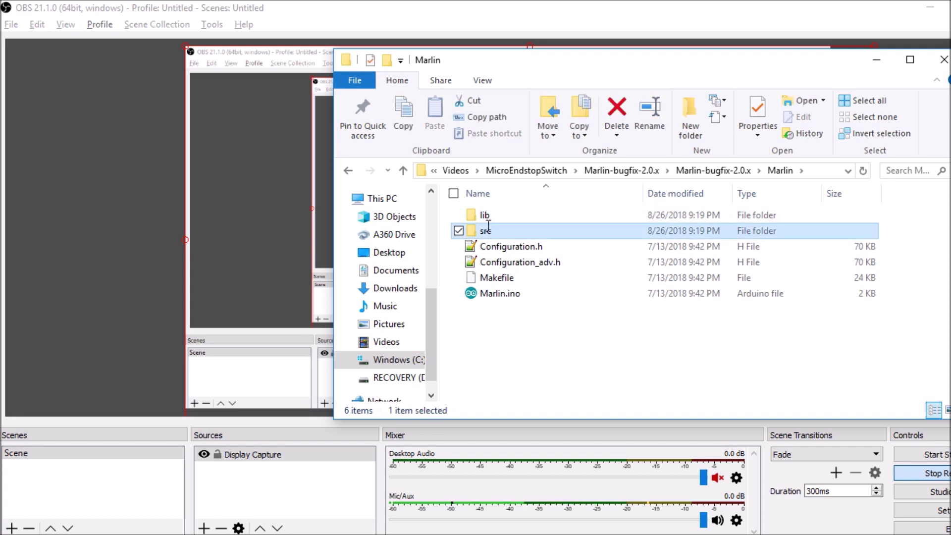
double_click(479, 231)
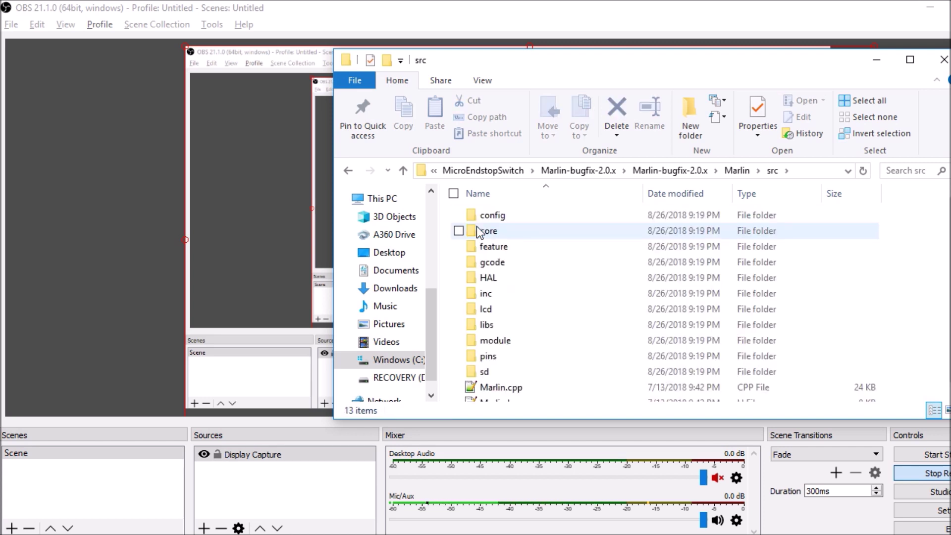
double_click(484, 231)
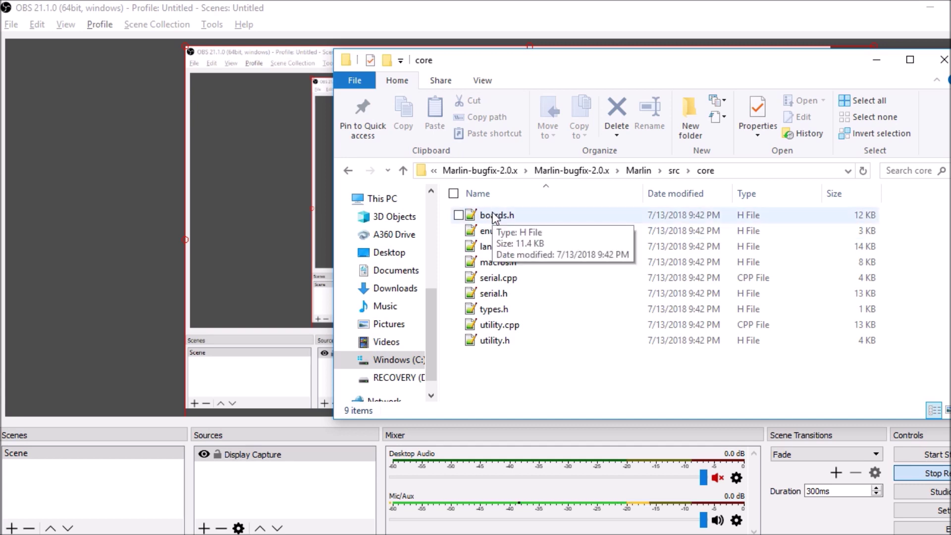
click(495, 217)
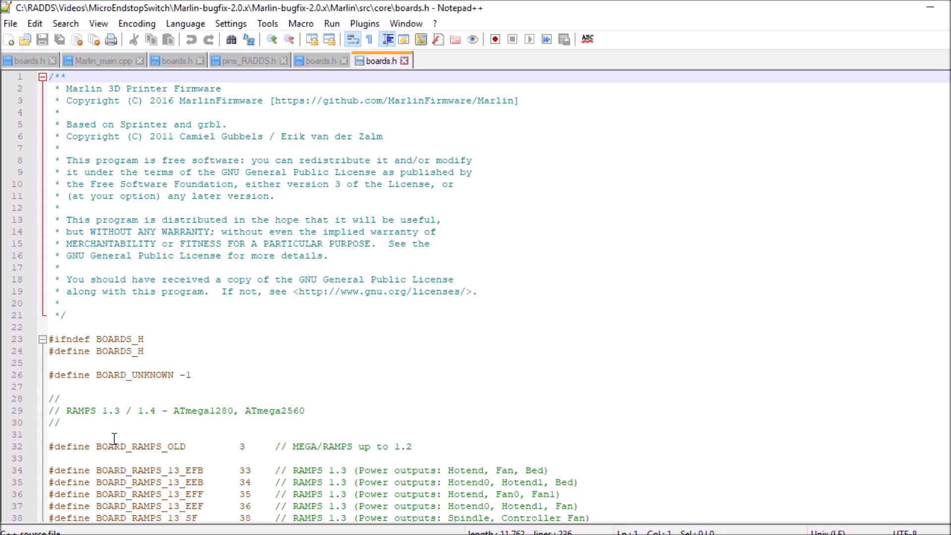
Search boards.h for "RADDS" to look up the board's define name.
key(ctrl+f)
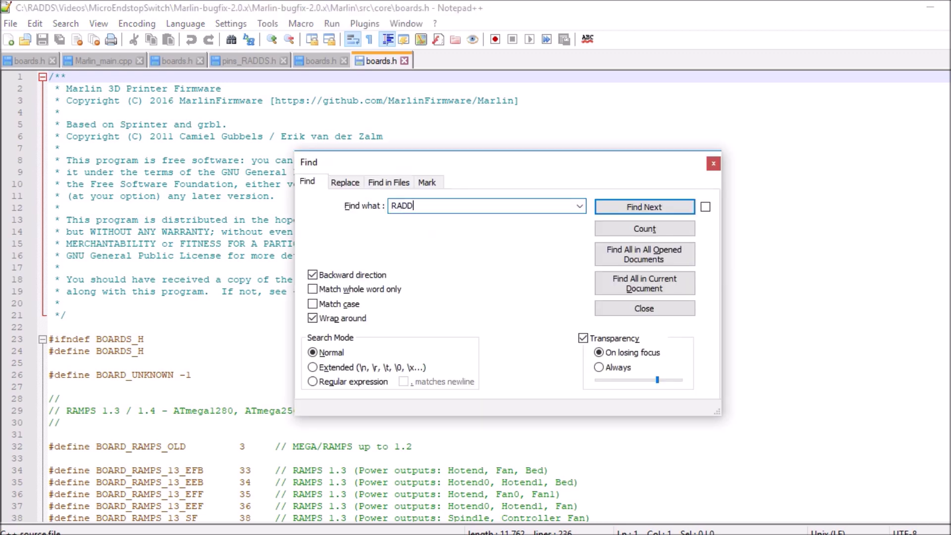
key(Return)
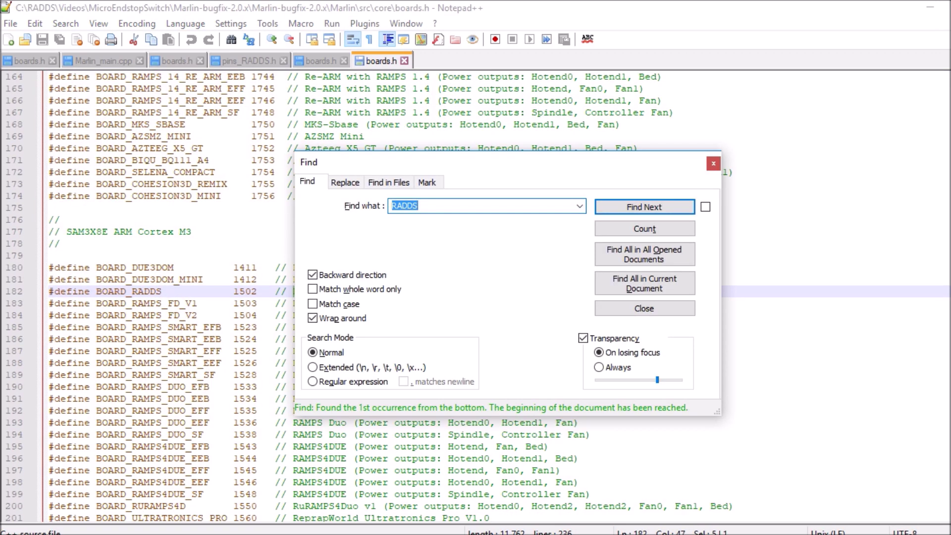
key(Escape)
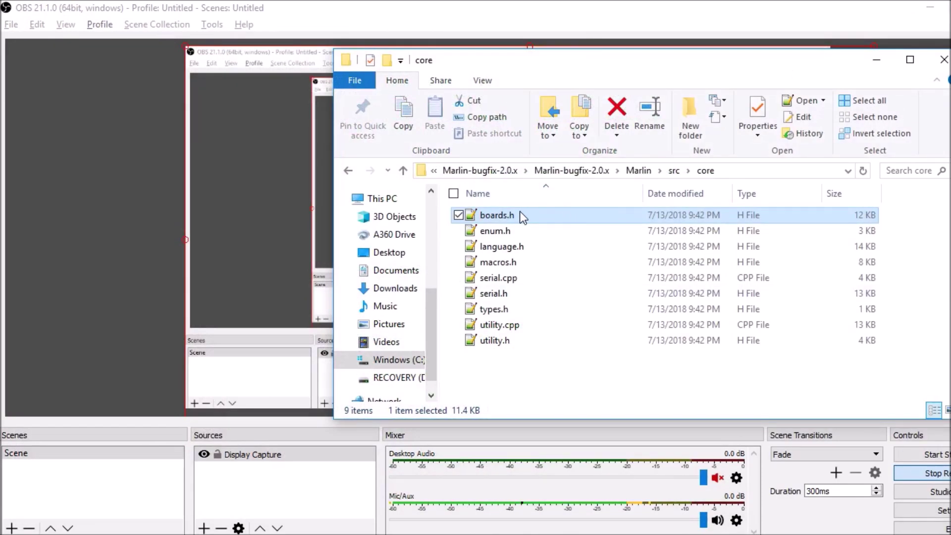
Go back to the firmware's Marlin folder and open Marlin.ino in the Arduino IDE.
key(alt+Left)
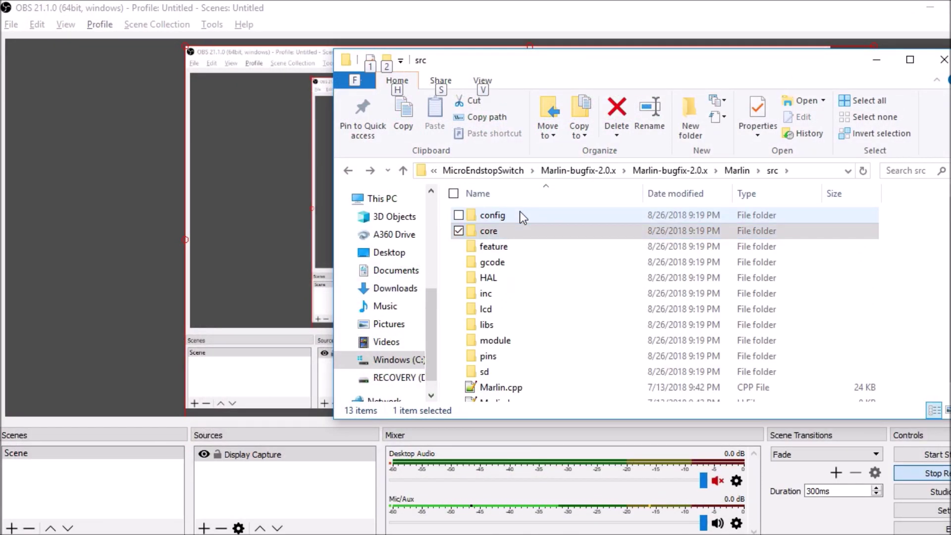
click(736, 170)
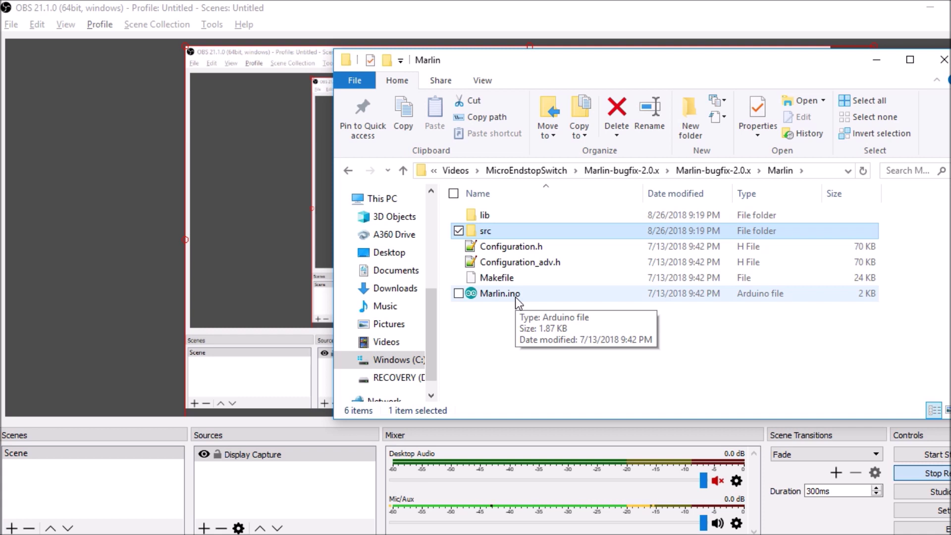
double_click(501, 294)
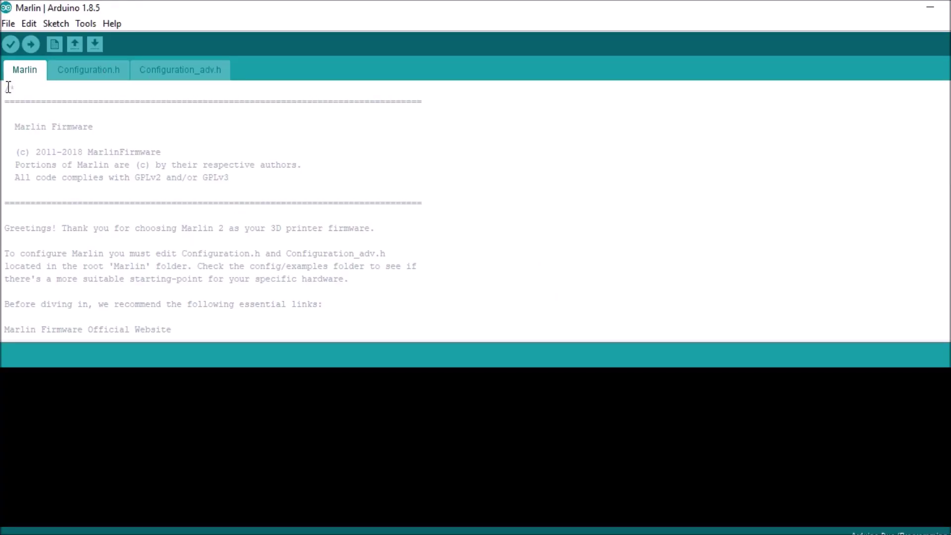
In Configuration.h, find "motherboard" and replace the value of the MOTHERBOARD define with BOARD_RADDS.
click(97, 69)
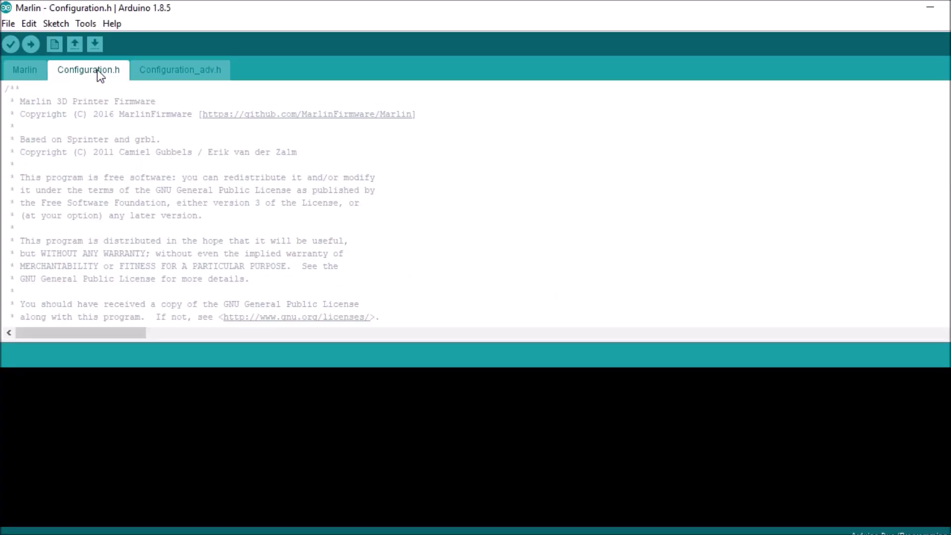
click(155, 67)
key(ctrl+f)
text(mo)
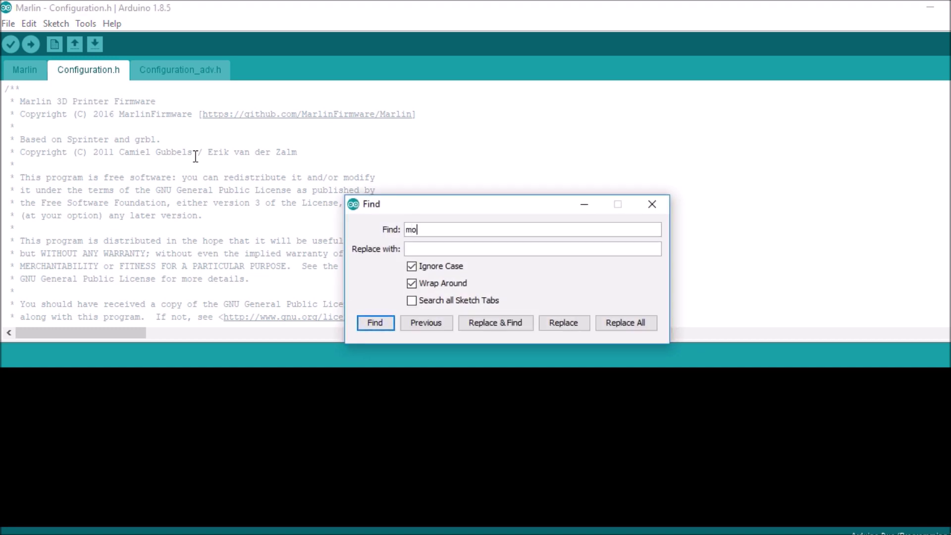
text(therboard)
key(Return)
key(Return)
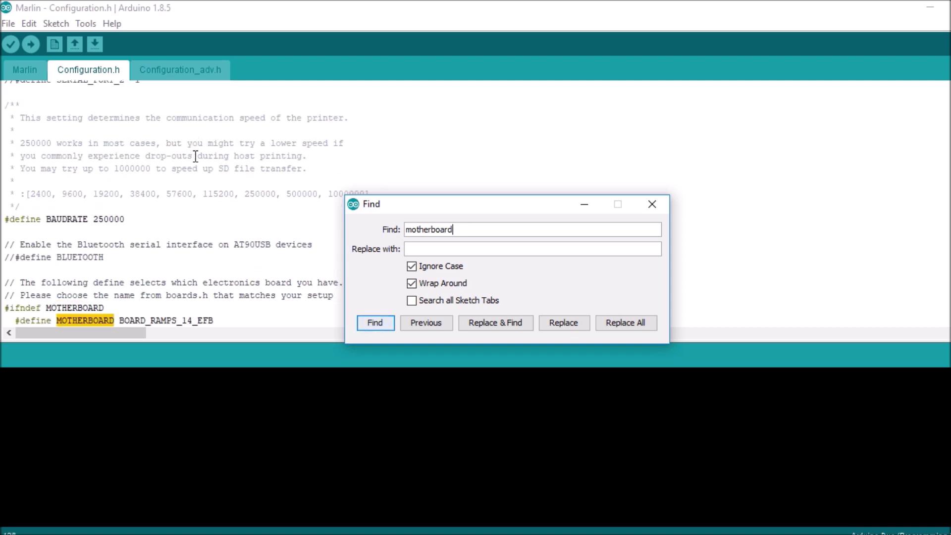
key(Escape)
key(Down)
key(Up)
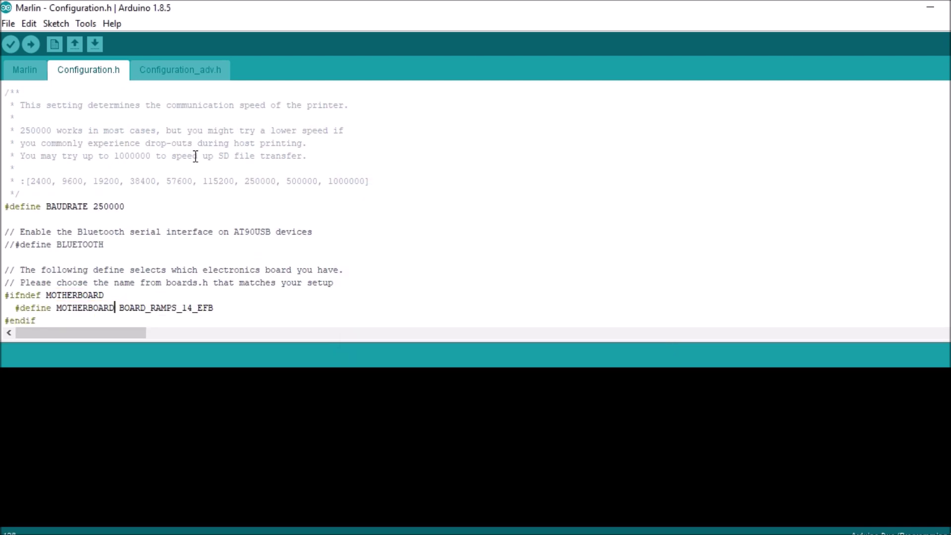
key(Right)
key(shift+Right)
key(shift+Right)
key(shift+Right)
key(shift+Right)
key(shift+Right)
key(shift+Right)
key(shift+Right)
key(shift+Right)
key(shift+Right)
key(shift+Right)
key(shift+Right)
key(shift+Right)
key(shift+Right)
key(shift+Right)
key(shift+Right)
key(shift+Right)
key(shift+Right)
key(shift+Right)
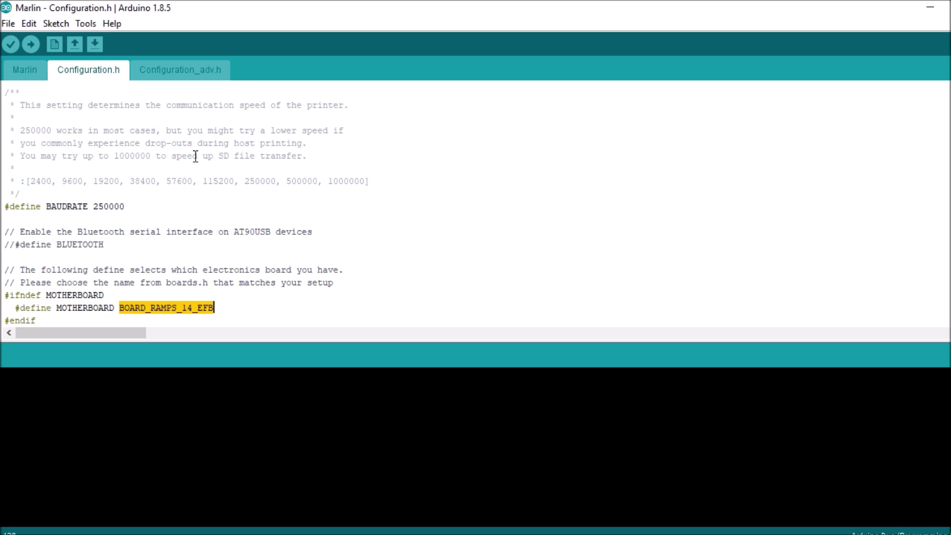
text(BOARD_RADDS)
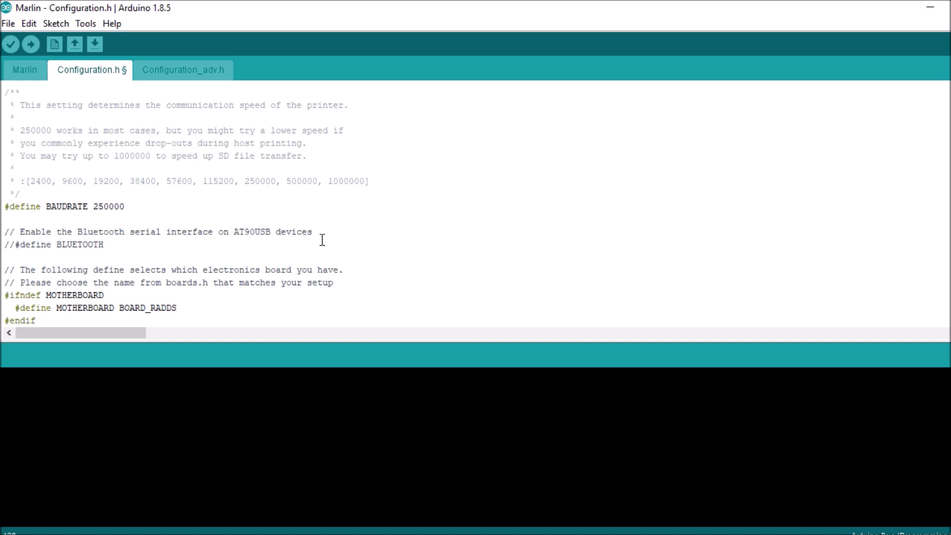
Search Configuration.h for "endstop" and highlight the USE_ZMIN_PLUG define under Endstop Settings.
key(ctrl+f)
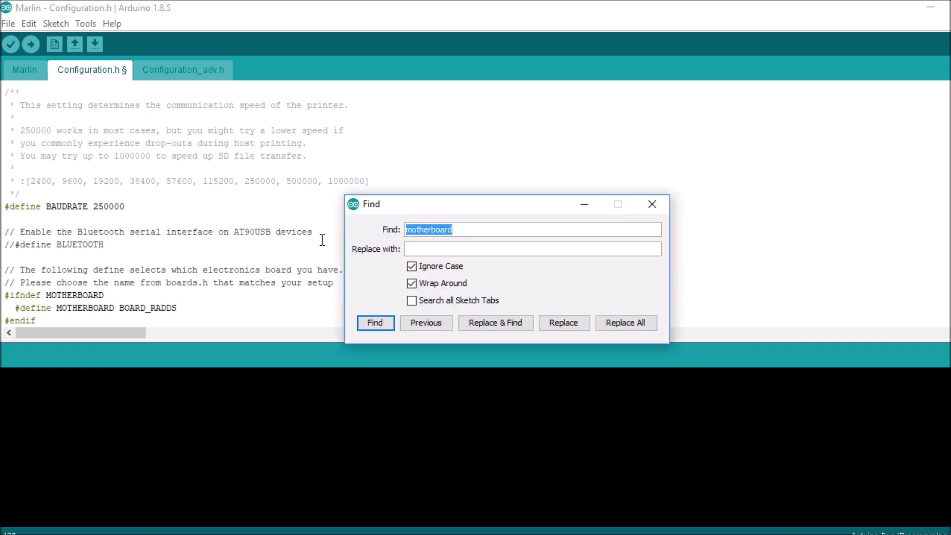
text(endstop)
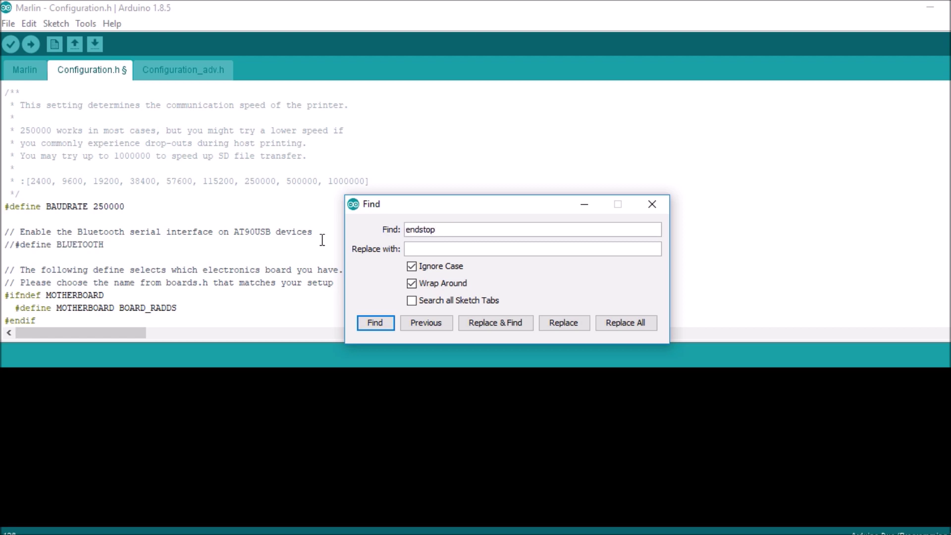
key(Return)
key(Escape)
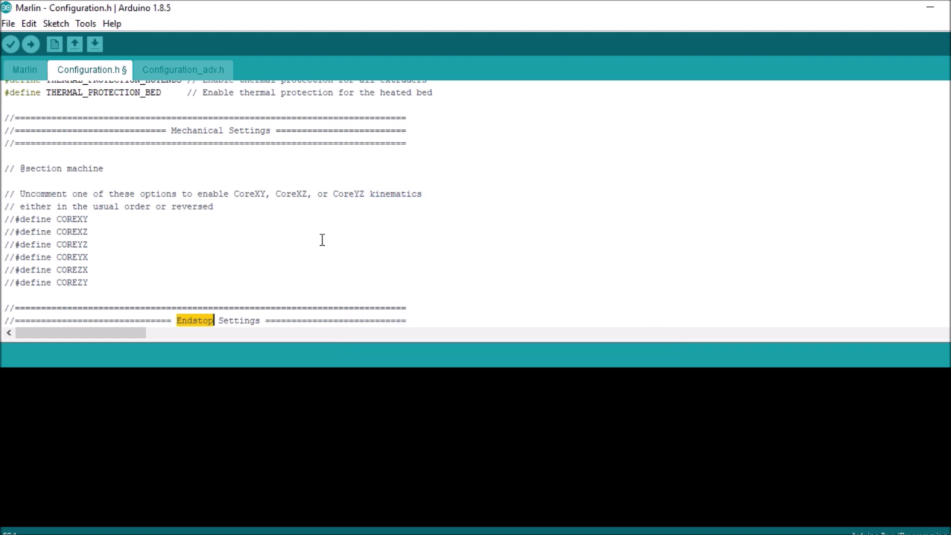
key(Down)
key(Down)
key(Down)
key(Down)
key(Down)
key(Down)
key(Down)
key(Down)
key(Down)
key(Down)
key(Down)
key(Down)
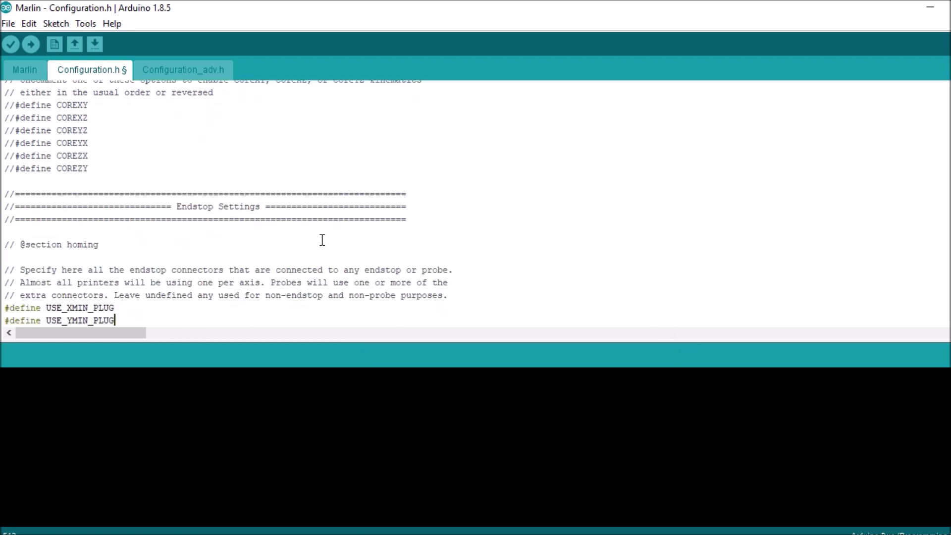
key(Up)
key(Up)
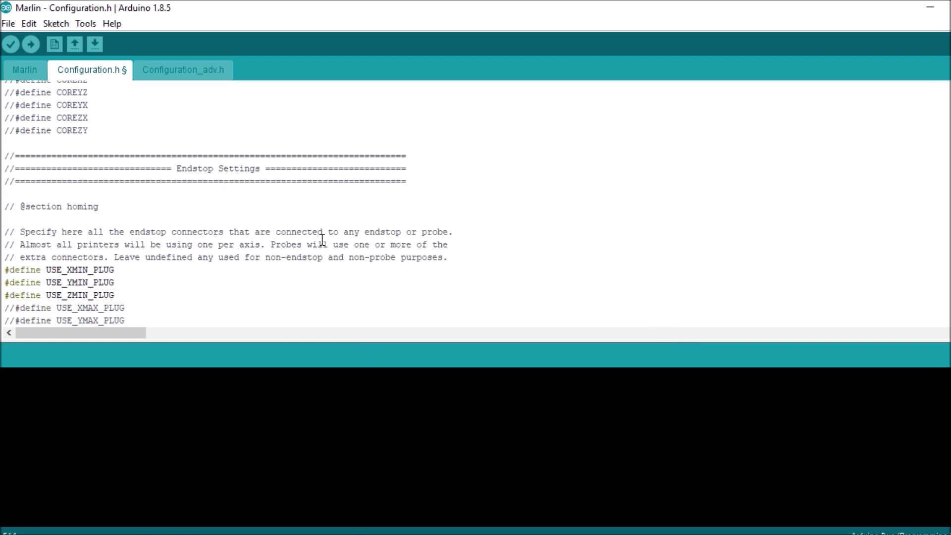
key(shift+Left)
key(shift+Left)
key(shift+Left)
key(shift+Left)
key(shift+Left)
key(shift+Left)
key(shift+Left)
key(shift+Left)
key(shift+Left)
key(shift+Left)
key(shift+Left)
key(shift+Left)
key(shift+Left)
key(shift+Left)
key(shift+Left)
key(shift+Left)
key(shift+Left)
key(shift+Left)
key(shift+Left)
key(shift+Left)
key(shift+Left)
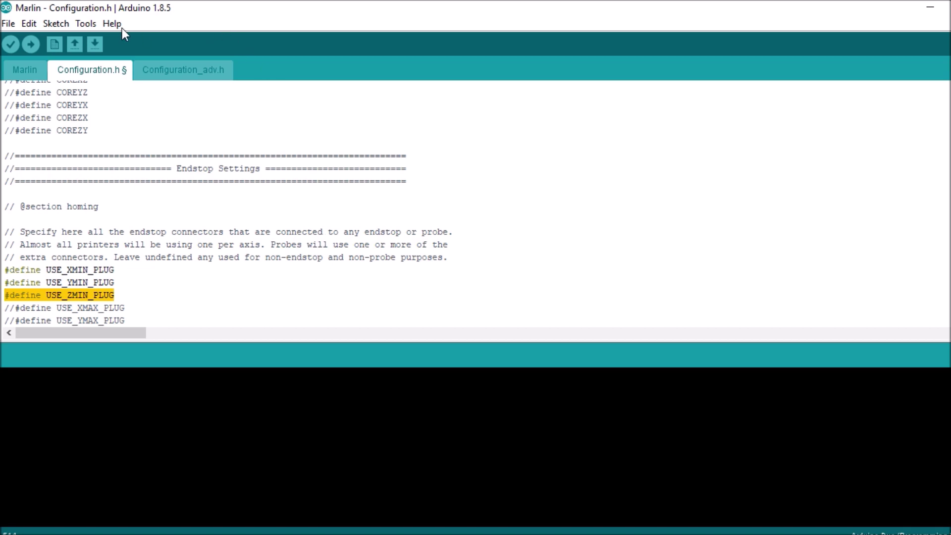
Check the selected board and serial port, and upload the Marlin firmware to the Arduino Due.
click(91, 24)
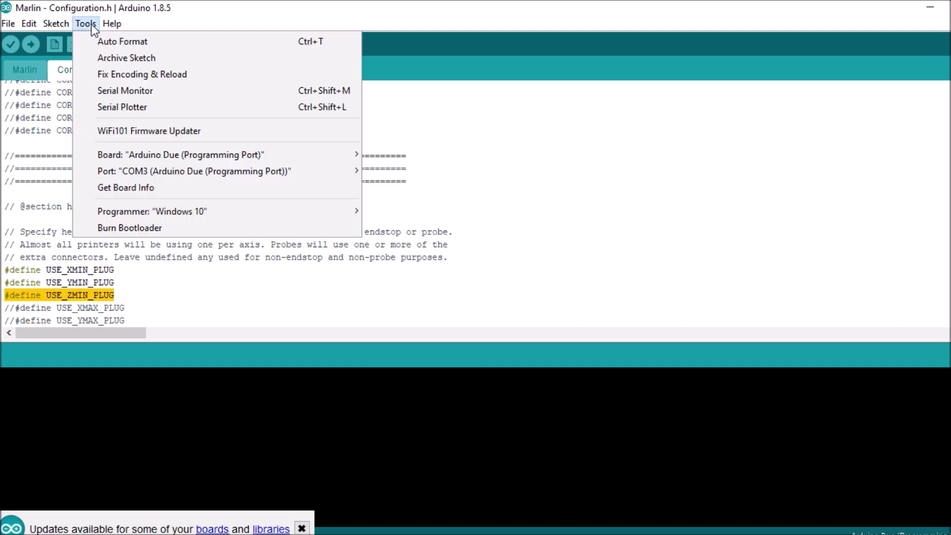
mouse_move(129, 156)
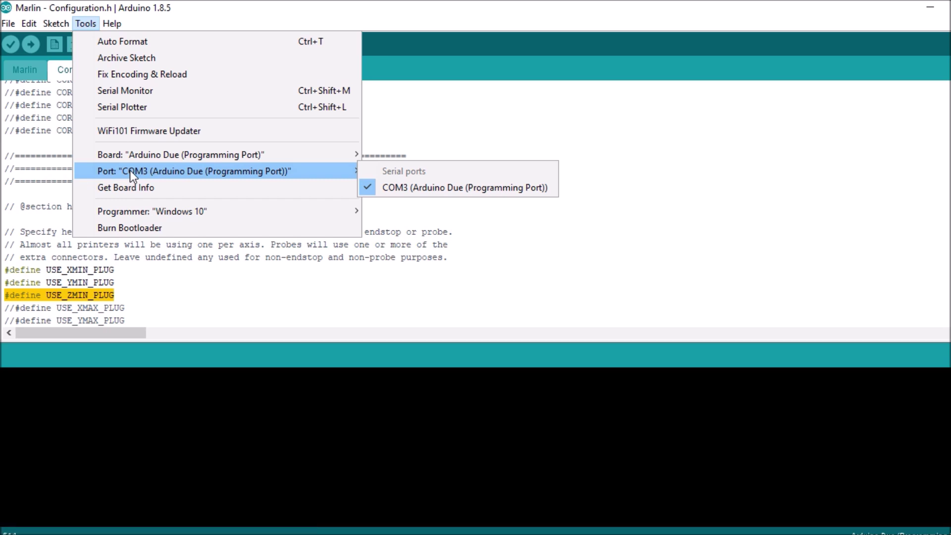
click(201, 303)
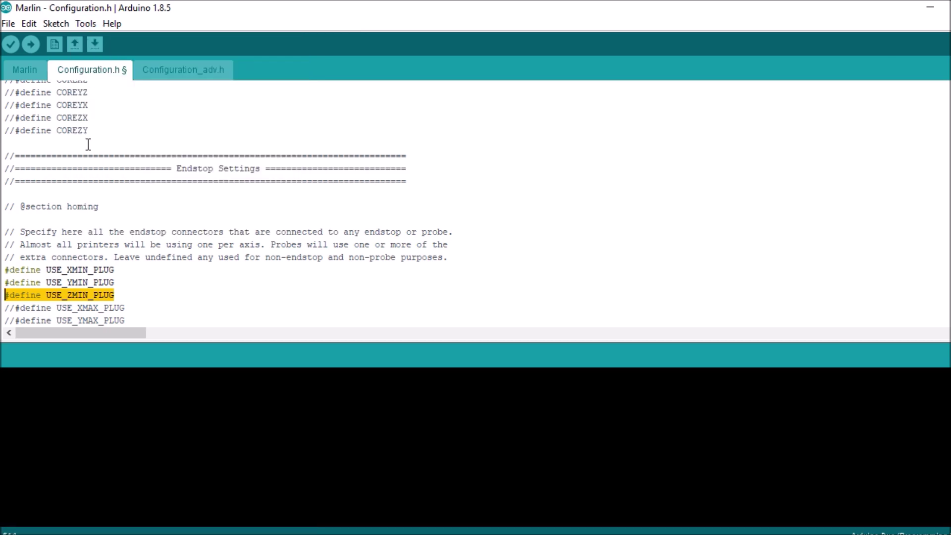
click(31, 45)
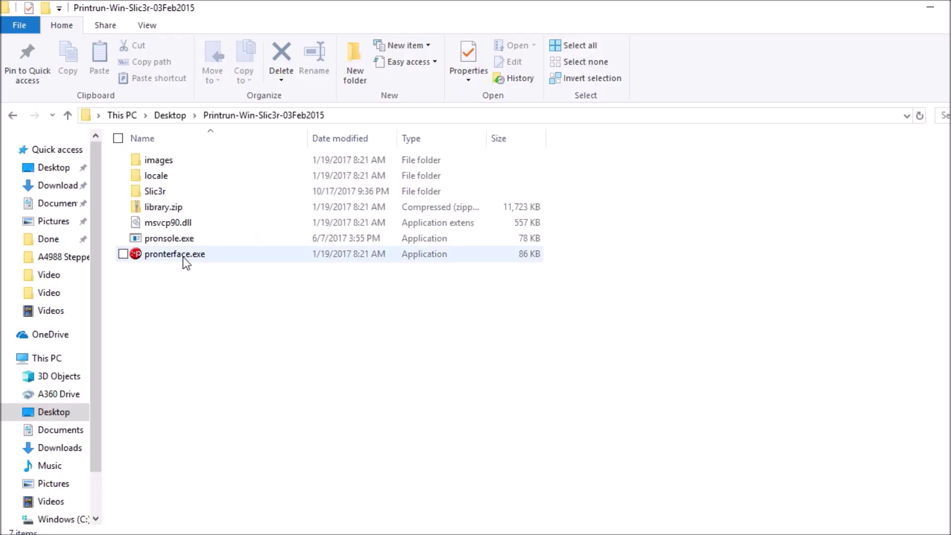
Launch pronterface.exe from the Printrun folder and connect to the printer.
double_click(183, 256)
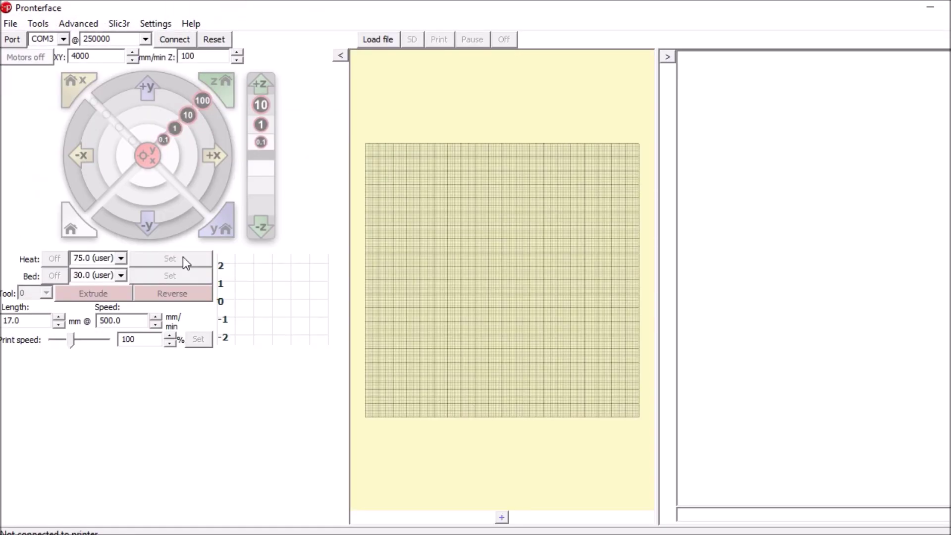
click(169, 38)
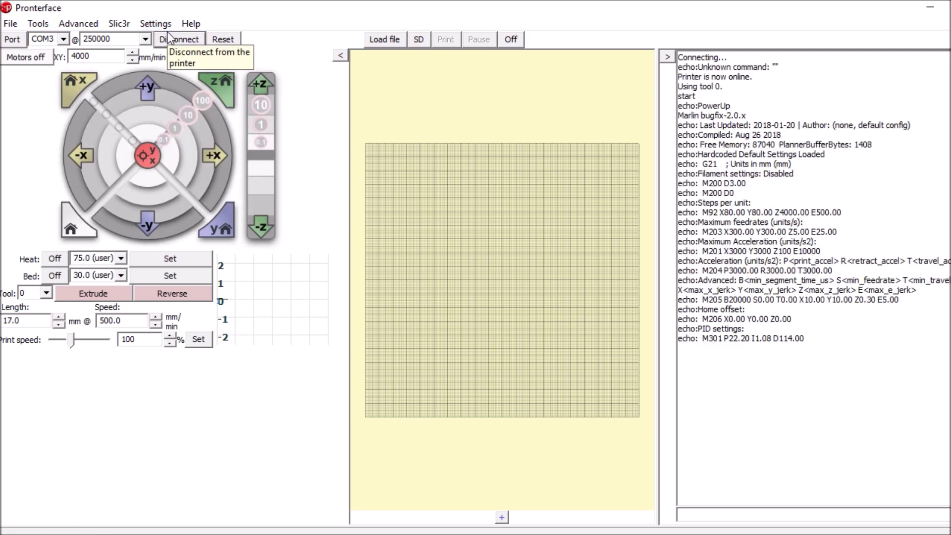
Send the M119 command to the printer to report the endstop status.
click(719, 516)
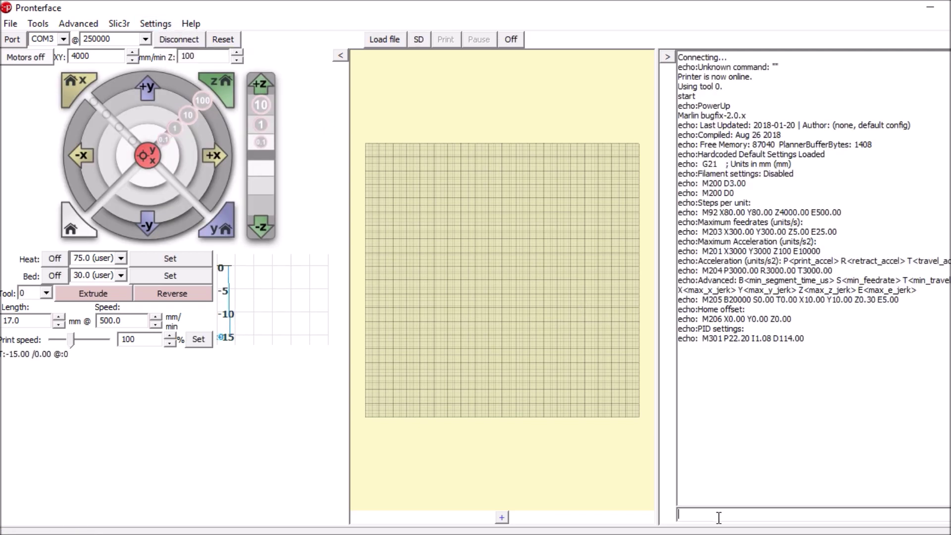
text(M119)
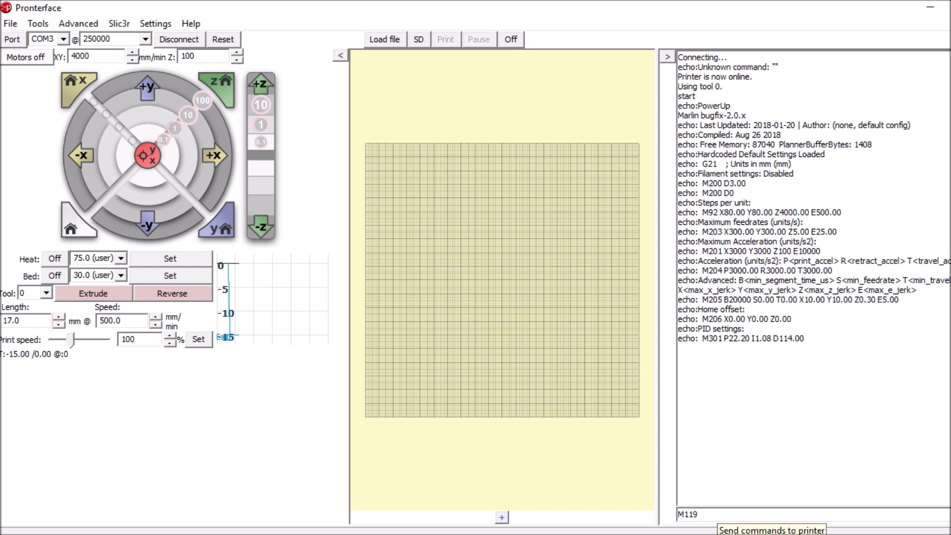
key(Return)
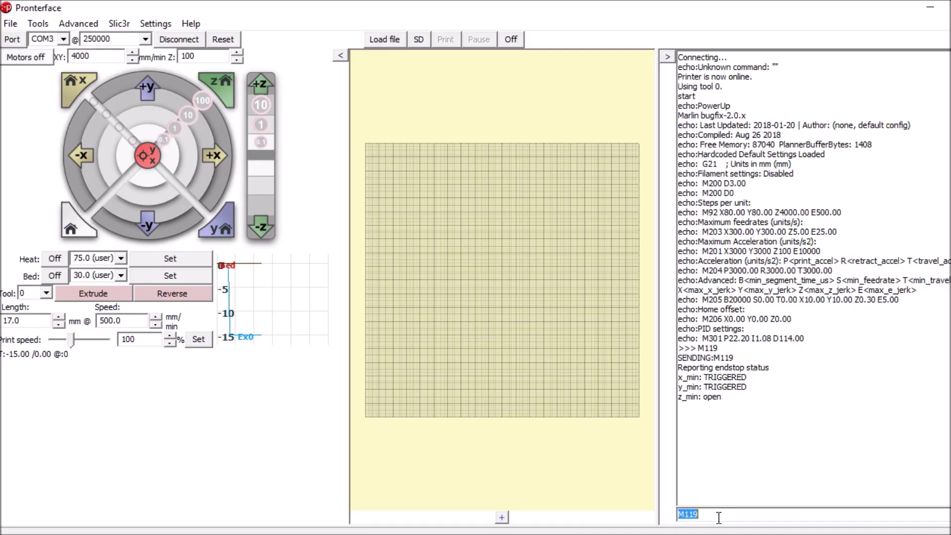
Resend M119 twice to recheck the state of the Z endstop switch.
right_click(717, 518)
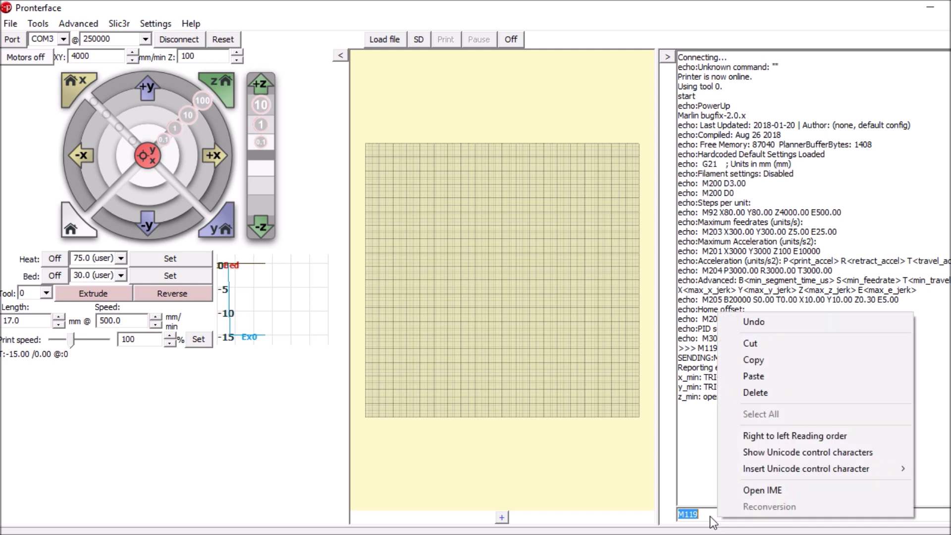
click(709, 515)
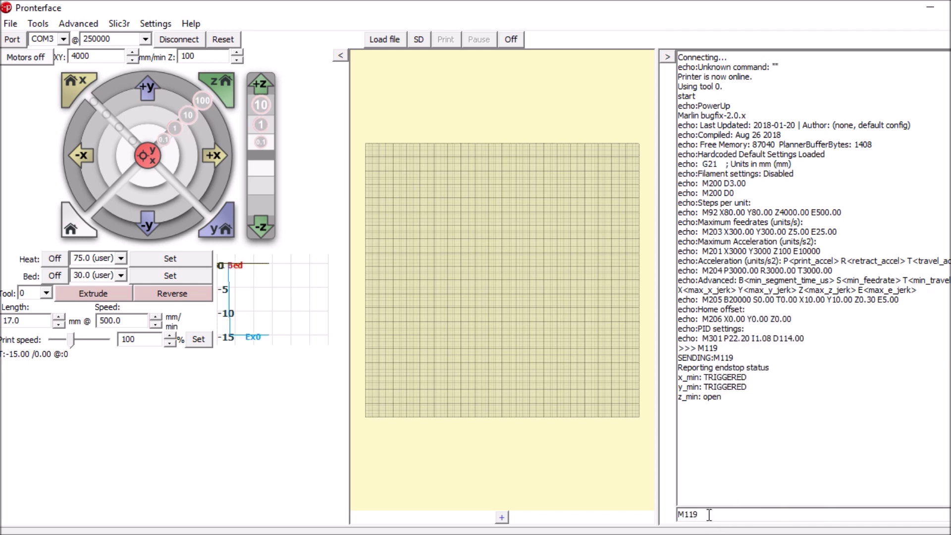
key(Return)
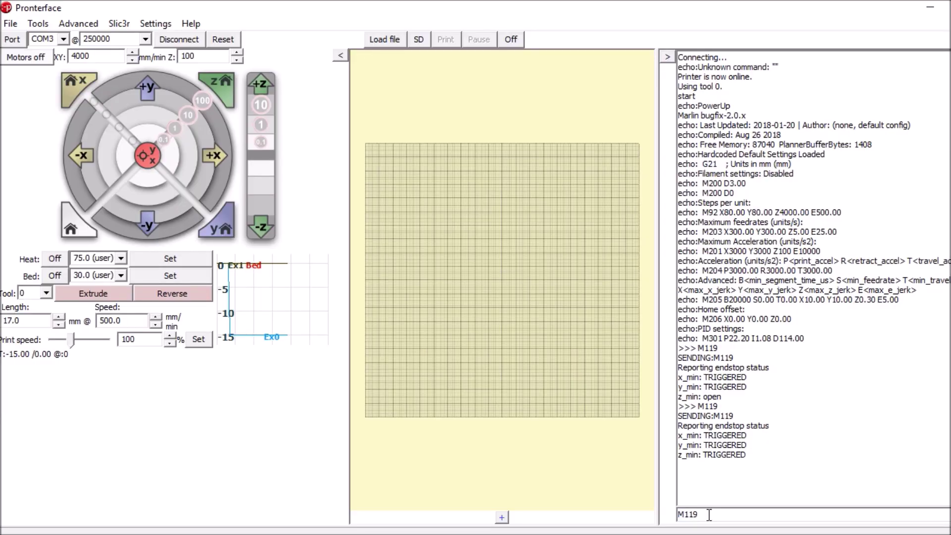
key(Return)
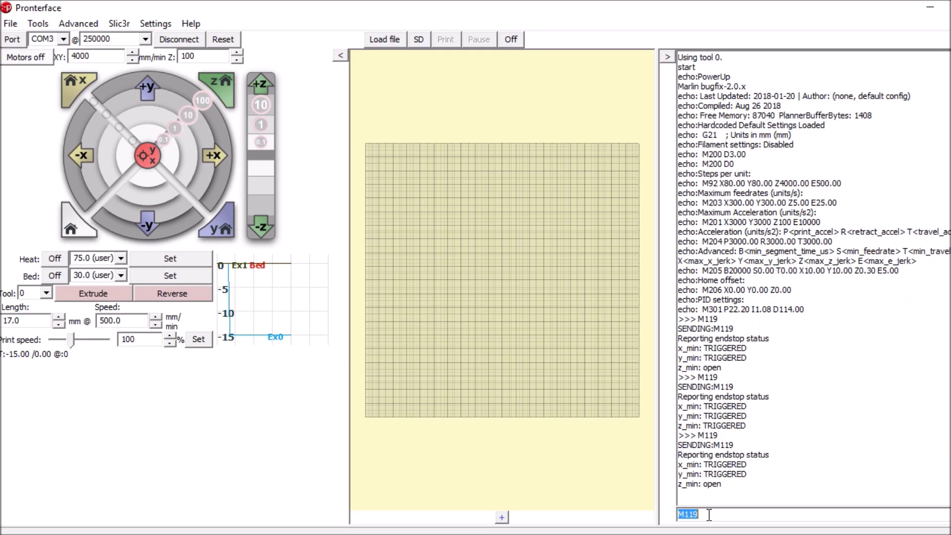